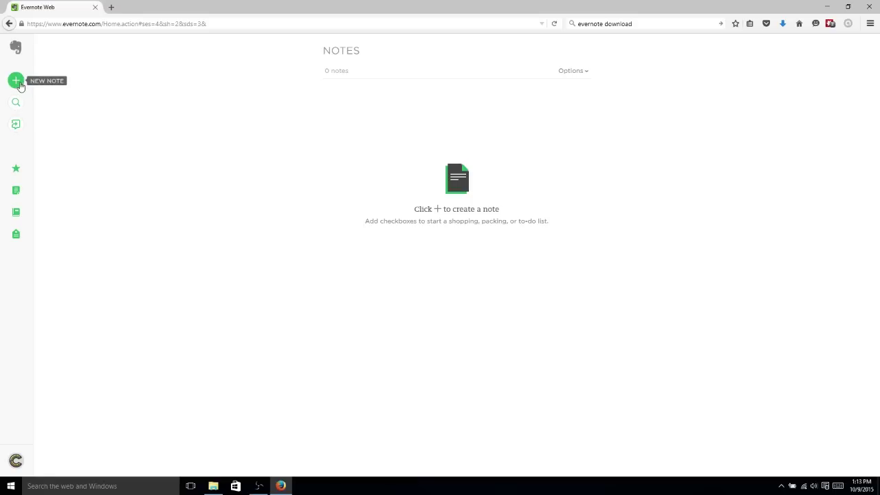
# Step: Start a new blank note and give it the tag 'Shopping'
pyautogui.click(16, 82)
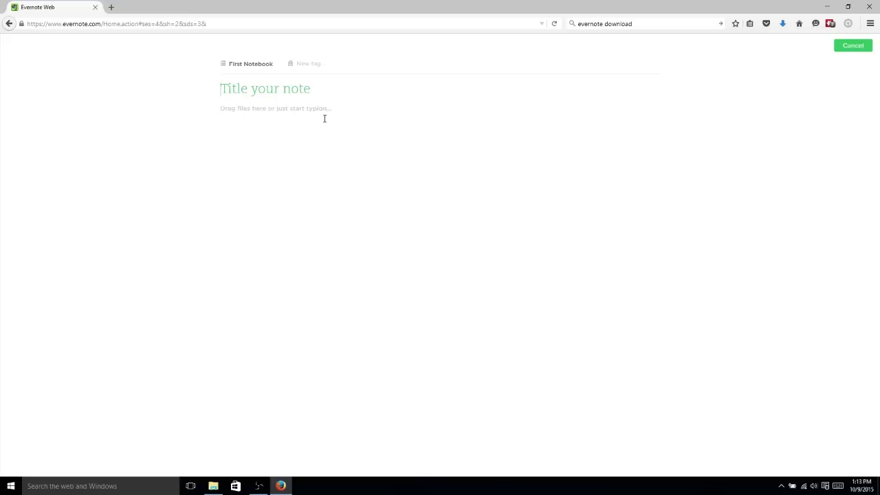
pyautogui.click(310, 63)
pyautogui.click(323, 126)
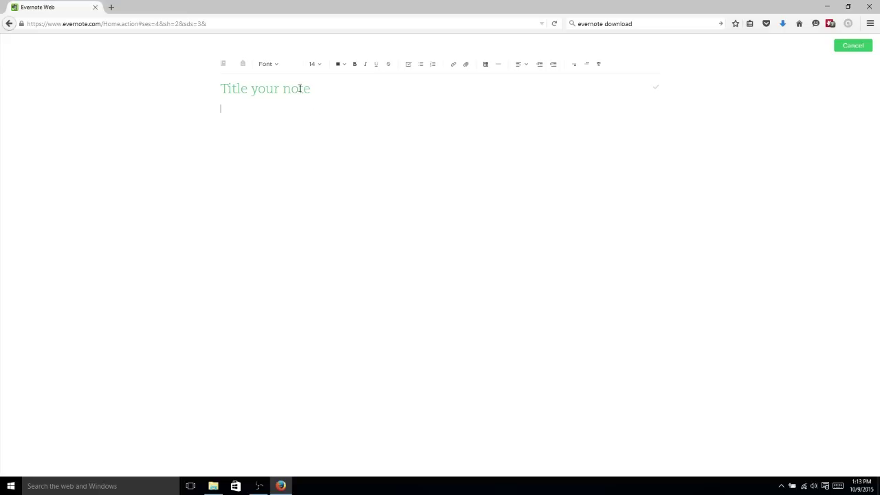
pyautogui.click(243, 63)
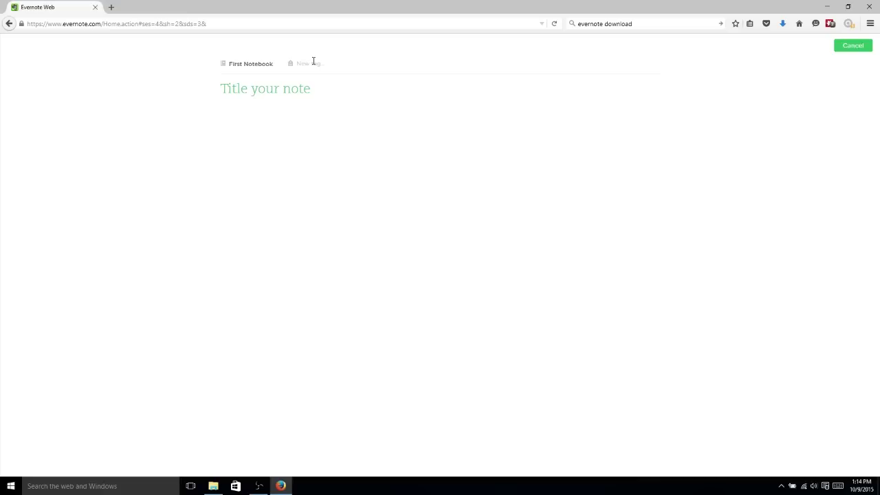
pyautogui.click(313, 61)
pyautogui.write('Shopping')
pyautogui.click(324, 118)
# Step: Title the note 'Shopping List' and place the cursor in its body
pyautogui.click(296, 88)
pyautogui.write('Shopping List')
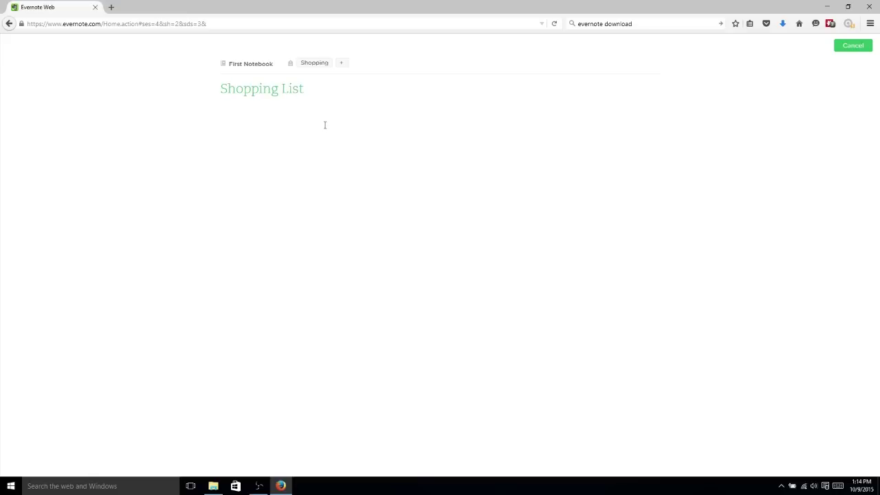
pyautogui.click(316, 111)
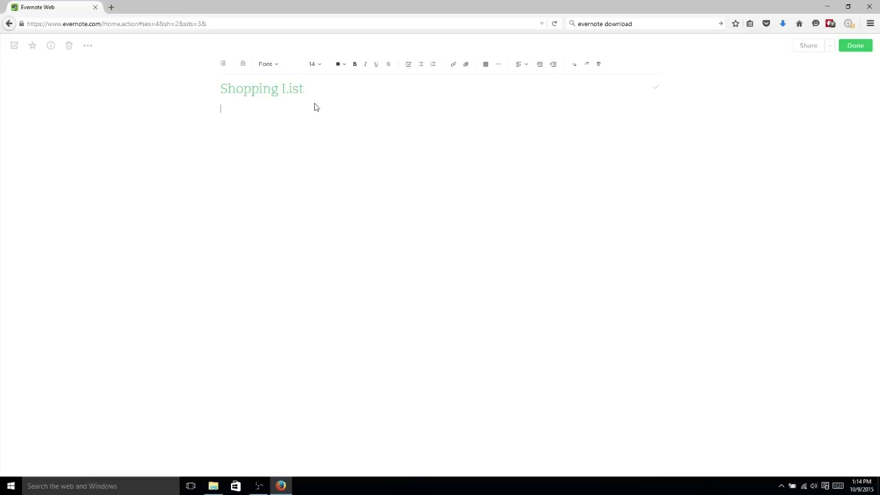
# Step: Write a numbered list: Rice (5 lb), Apples (2 lb), Box of Granola, fixing the last item's typo
pyautogui.click(434, 69)
pyautogui.write('Rice (S')
pyautogui.write(' lb)')
pyautogui.write('Apple')
pyautogui.write('s (')
pyautogui.write('2 lb) ')
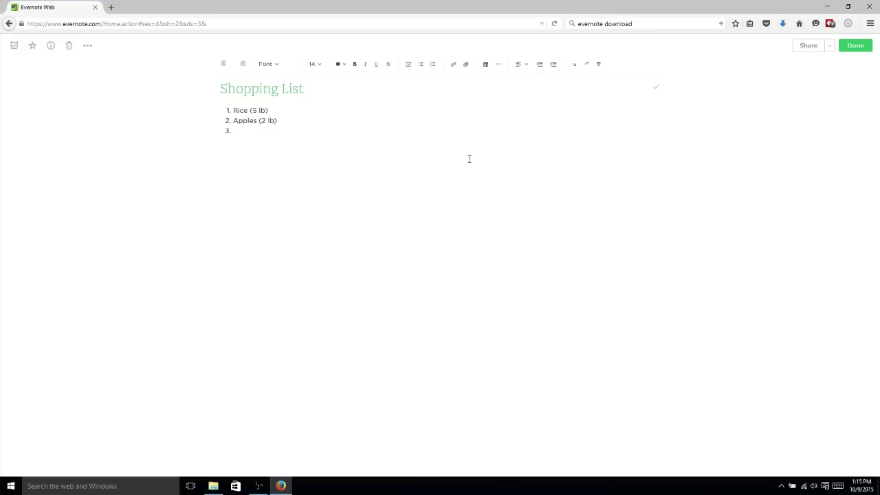
pyautogui.write('Box of Granola')
# Step: Drop Resume.gdoc from the desktop into the note, cancel opening it, and re-maximize the browser
pyautogui.moveTo(422, 4); pyautogui.dragTo(359, 36)
pyautogui.moveTo(715, 304); pyautogui.dragTo(302, 240)
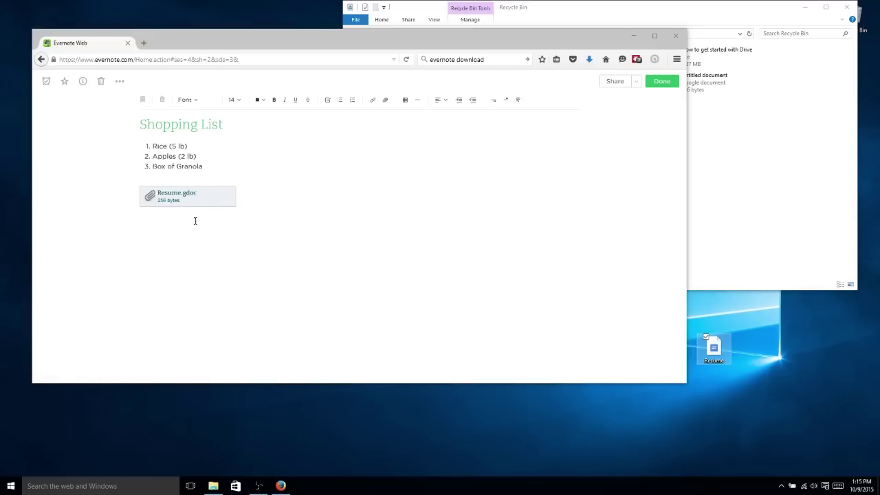
pyautogui.click(199, 201)
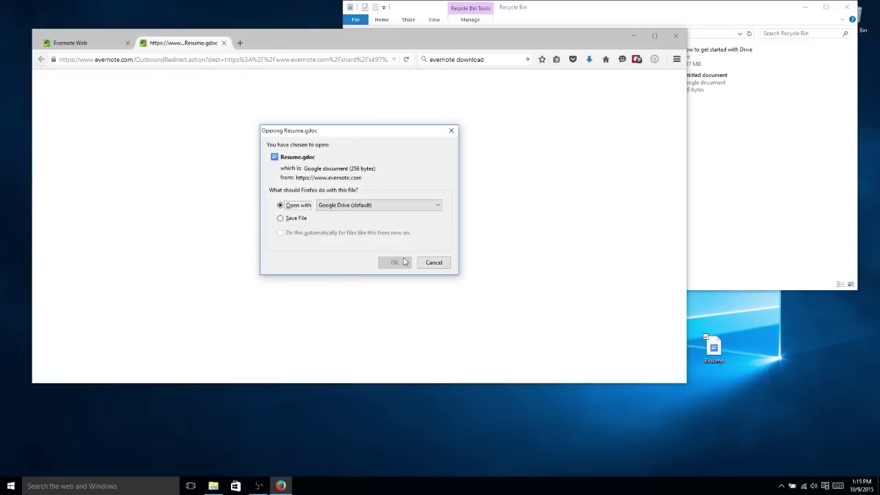
pyautogui.click(435, 263)
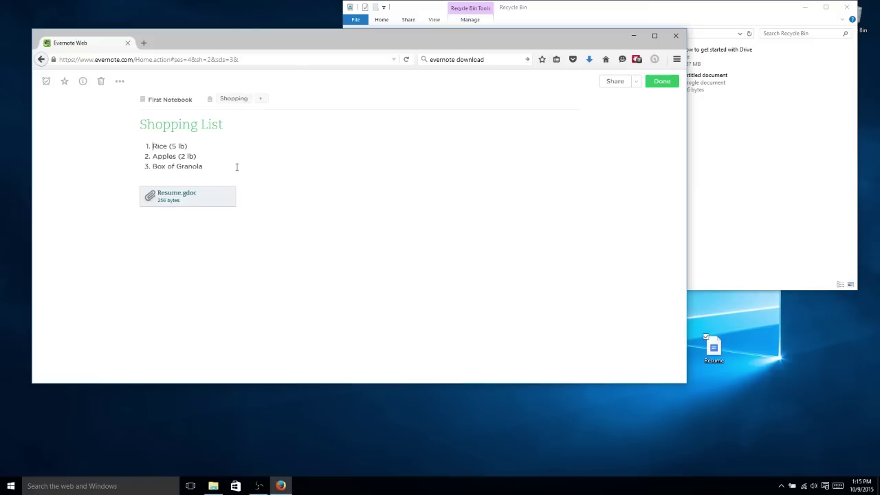
pyautogui.doubleClick(246, 43)
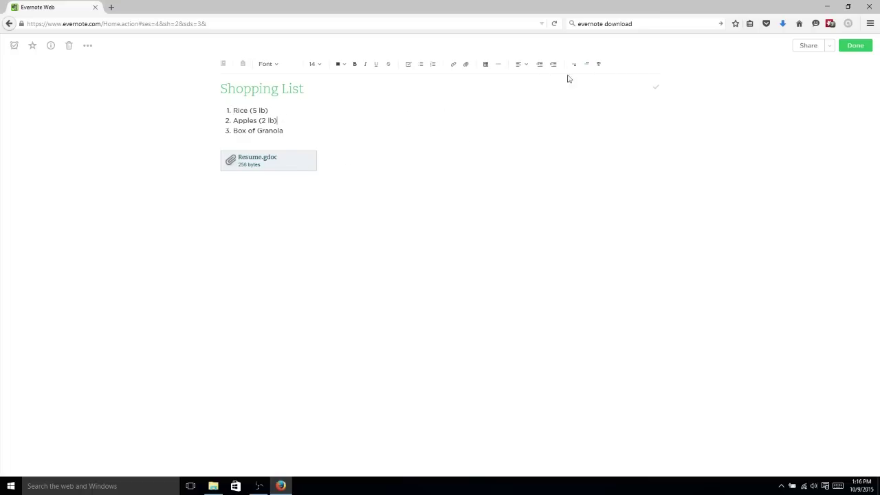
# Step: Check the note's tag details and sharing options, then save the Shopping List note with Done
pyautogui.click(330, 90)
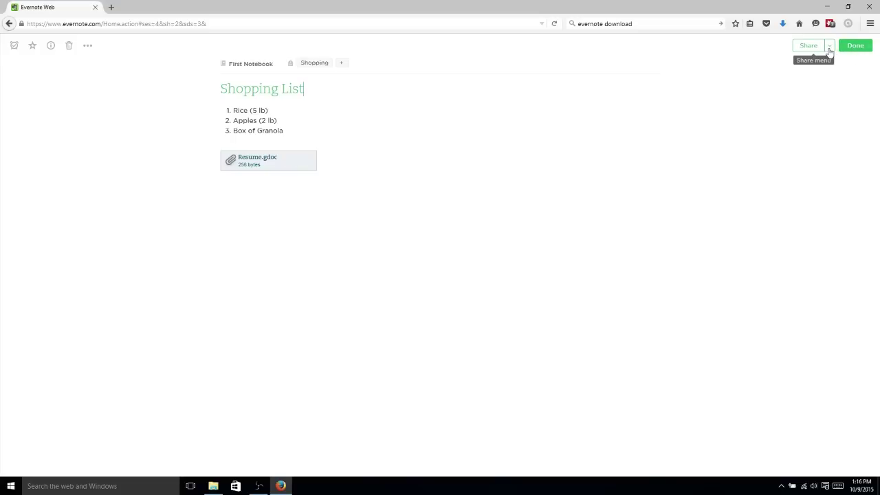
pyautogui.click(830, 49)
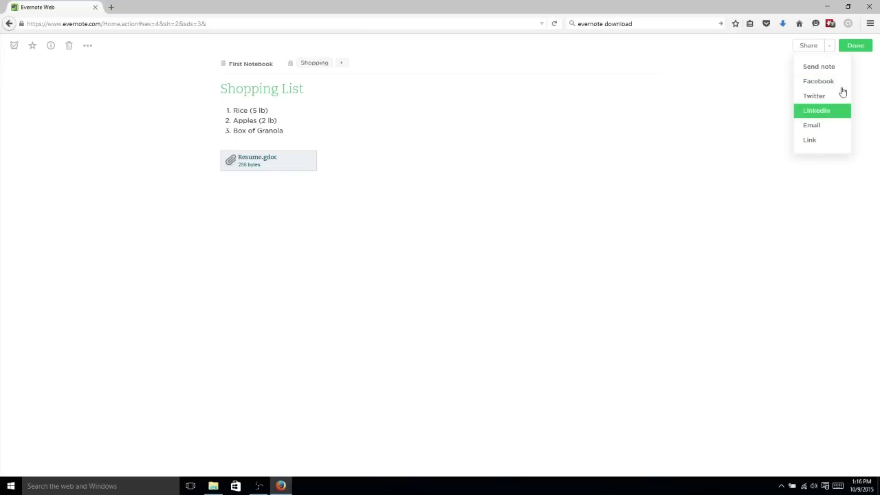
pyautogui.click(857, 49)
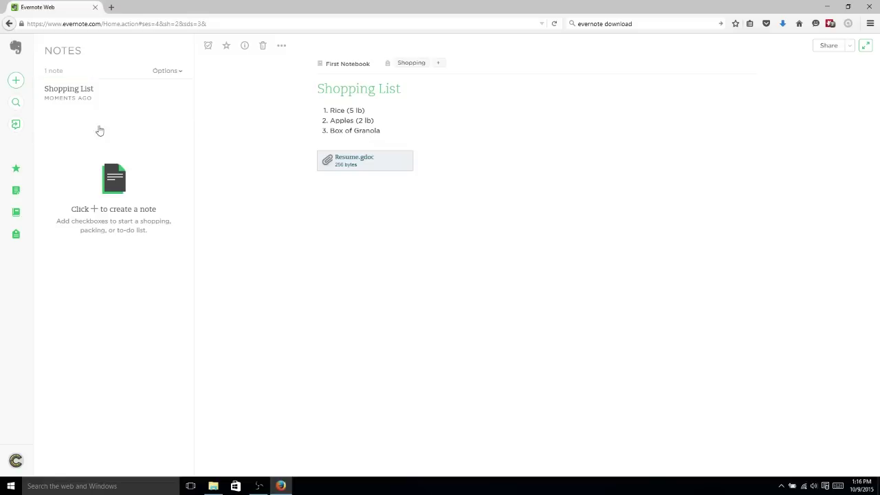
# Step: Open the work chat panel, then close it to return to the notes
pyautogui.click(16, 125)
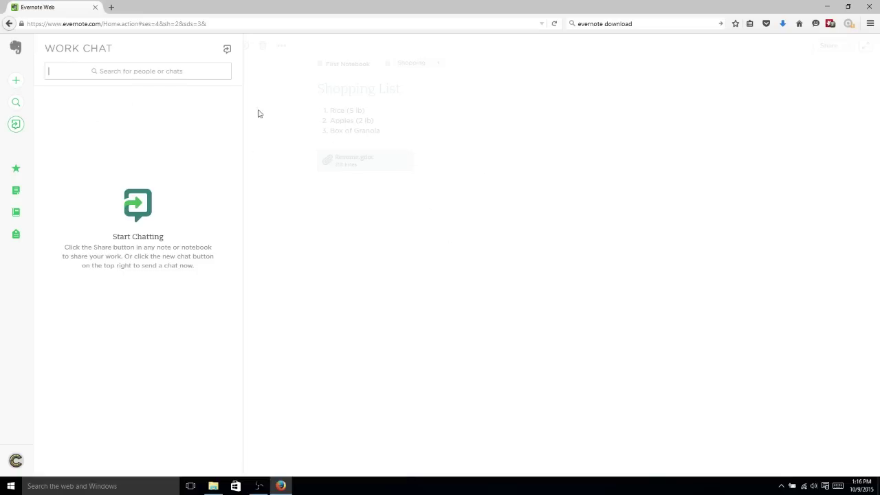
pyautogui.click(16, 128)
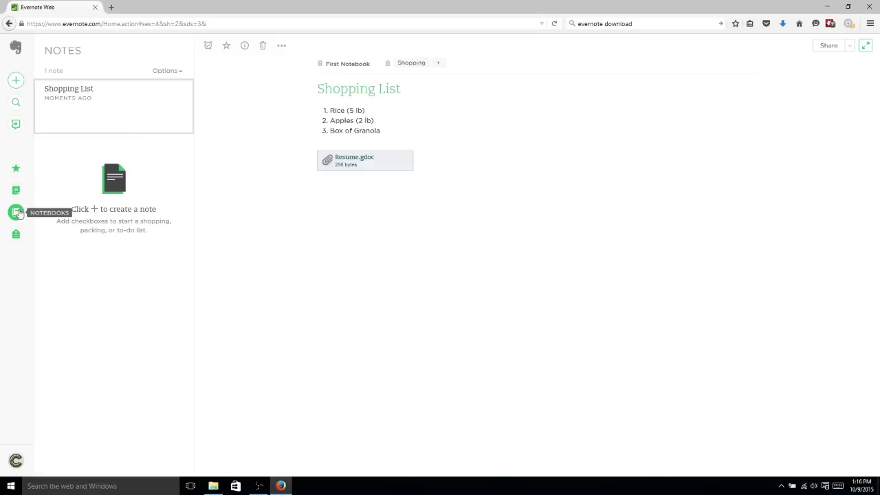
# Step: From the notebooks list, create a new notebook named 'Shopping'
pyautogui.click(17, 213)
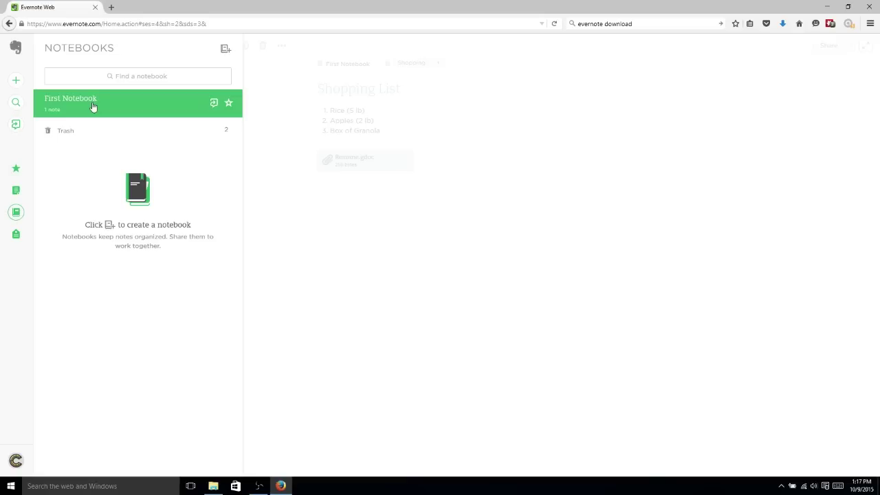
pyautogui.click(226, 52)
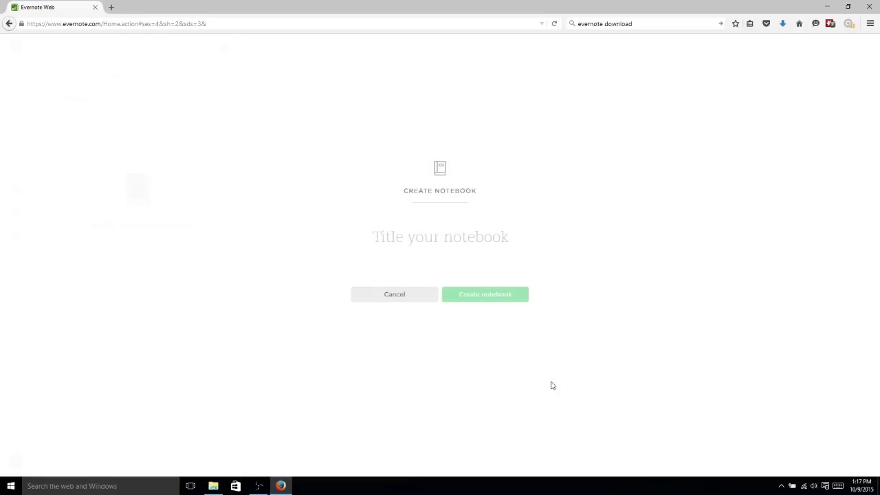
pyautogui.click(459, 244)
pyautogui.write('Shopping')
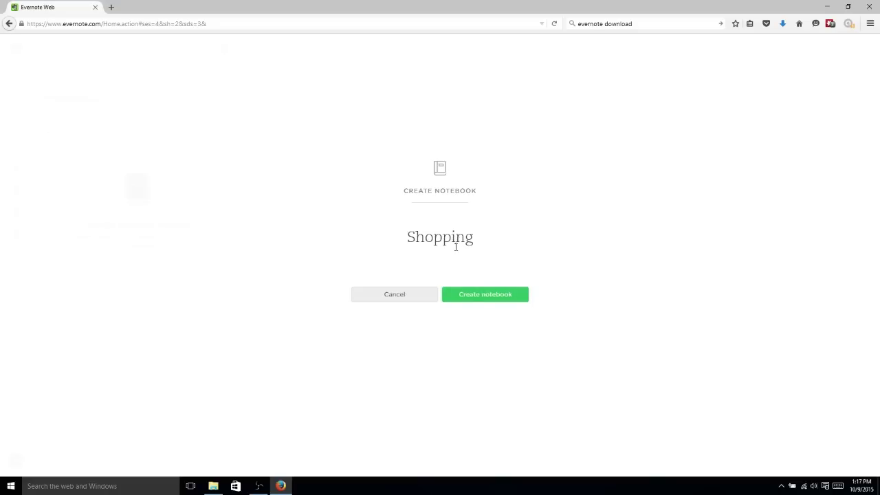
pyautogui.click(482, 299)
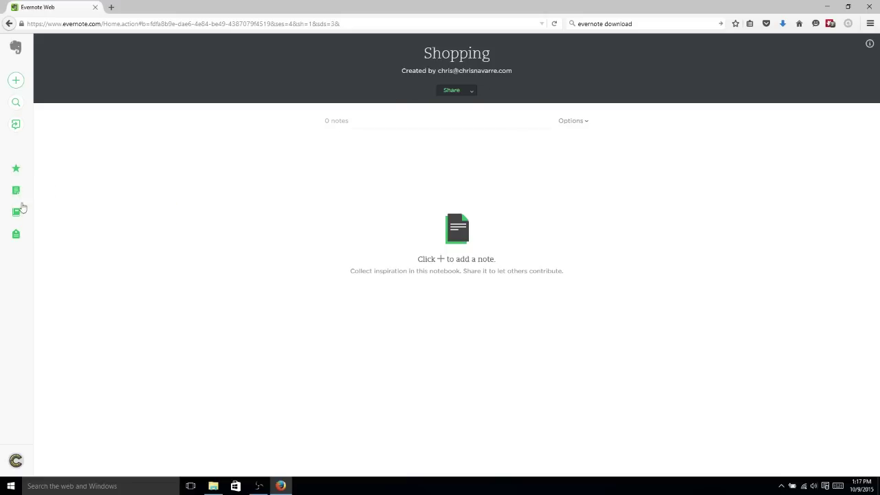
# Step: Move the Shopping List note into the Shopping notebook, then view the tags list
pyautogui.click(15, 191)
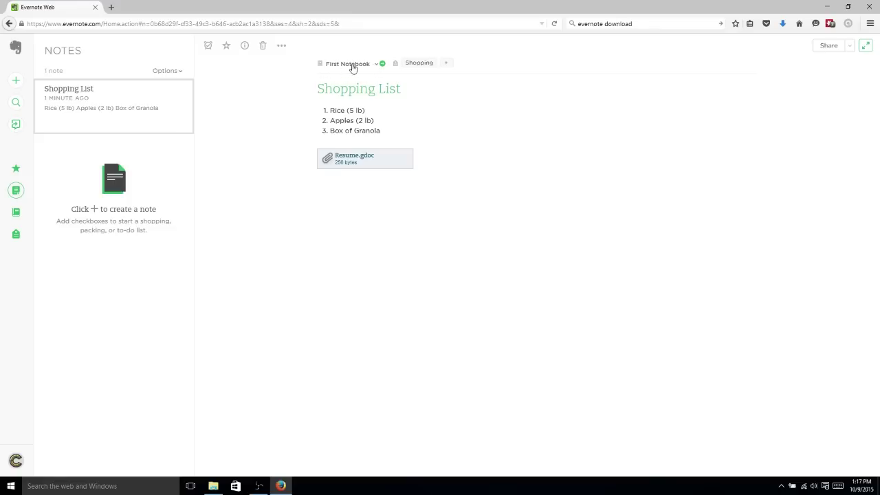
pyautogui.click(375, 66)
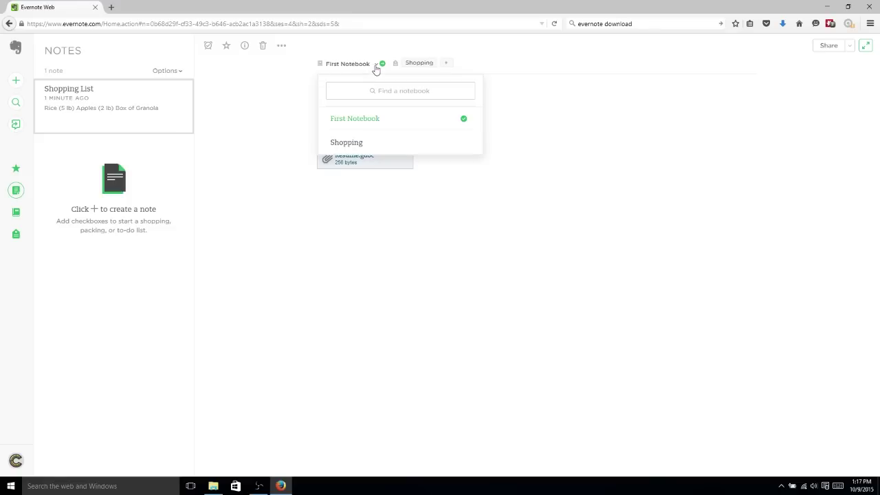
pyautogui.click(368, 144)
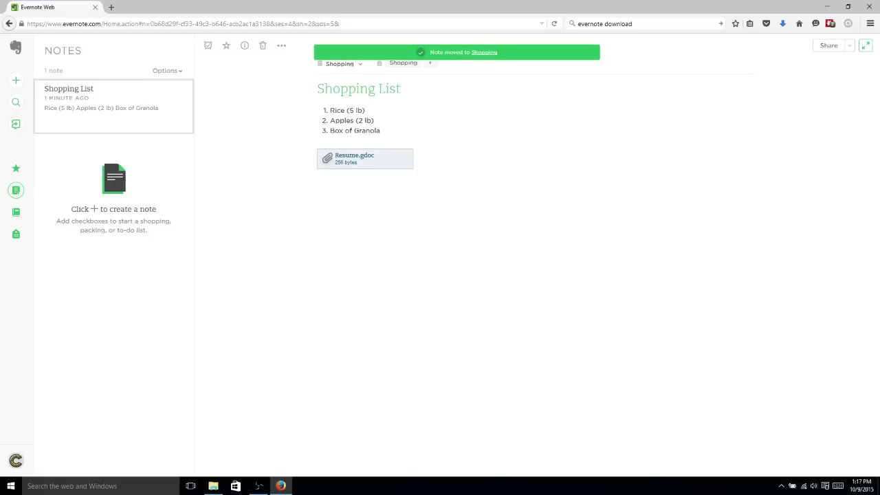
pyautogui.click(16, 211)
pyautogui.click(18, 238)
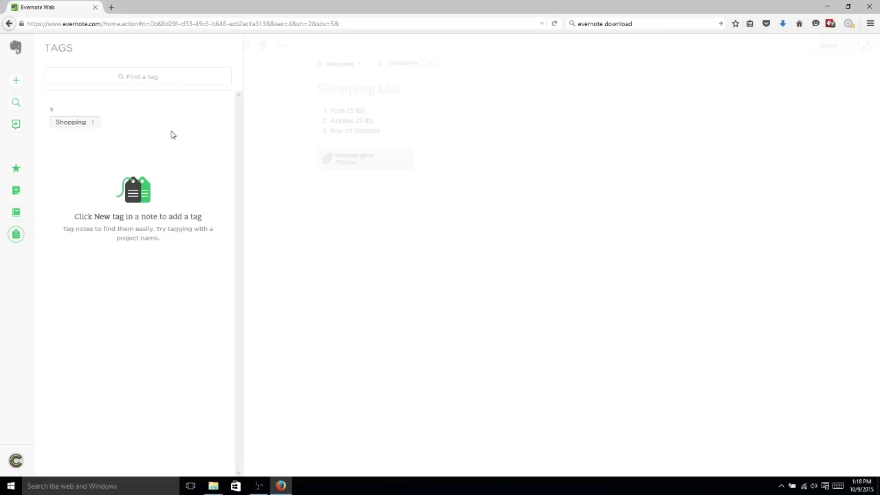
# Step: Find Shopping List under the Shopping tag and Shopping notebook, then show Shortcuts with Ctrl+Alt+S
pyautogui.click(89, 124)
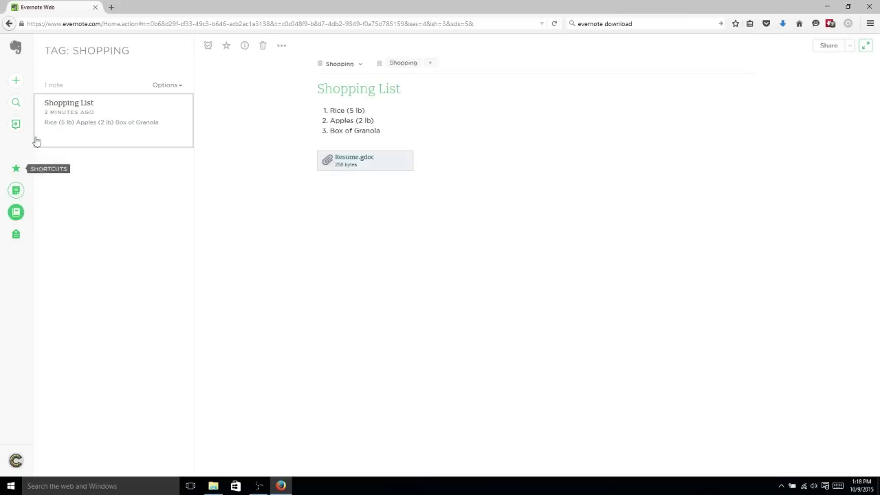
pyautogui.click(16, 212)
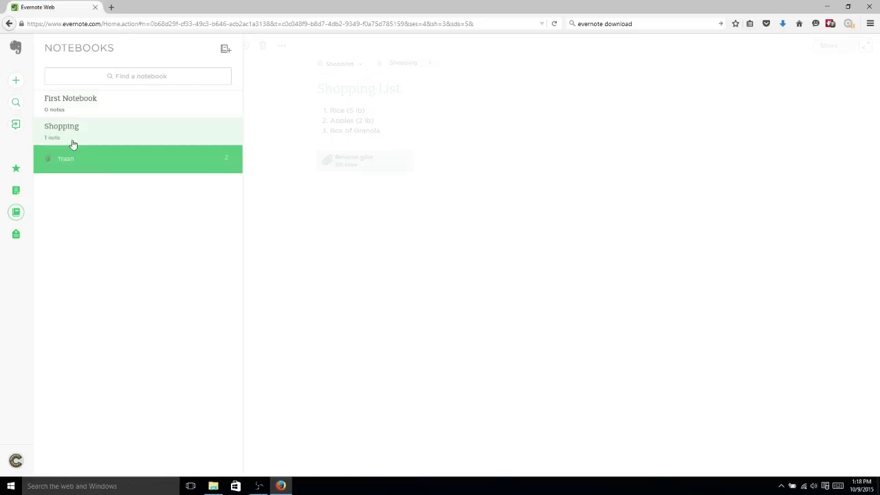
pyautogui.click(110, 132)
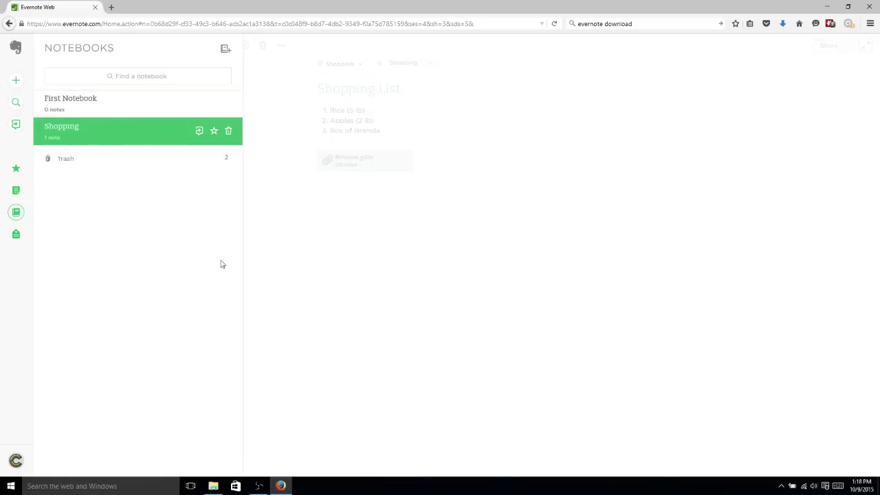
pyautogui.click(306, 176)
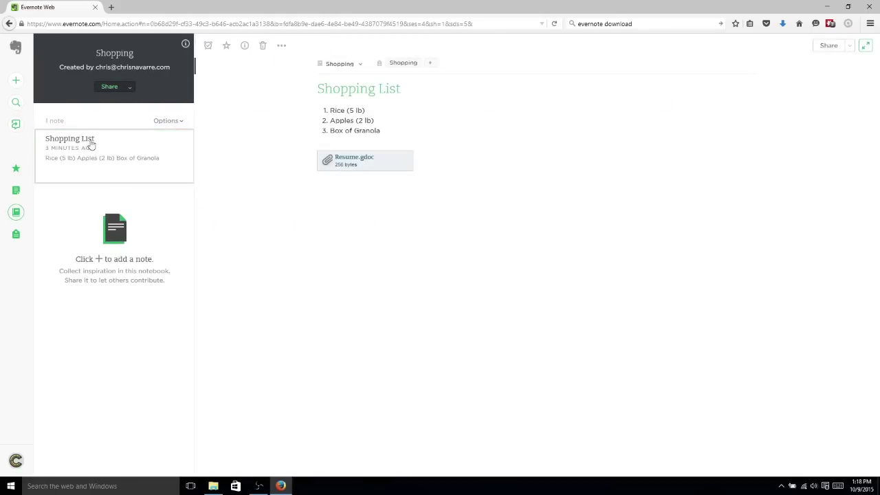
pyautogui.click(18, 236)
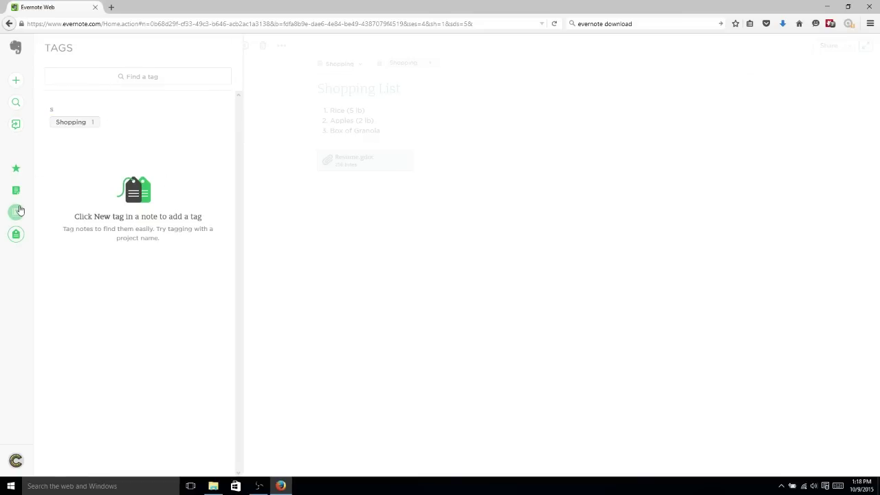
pyautogui.hotkey('ctrl', 'alt', 's')
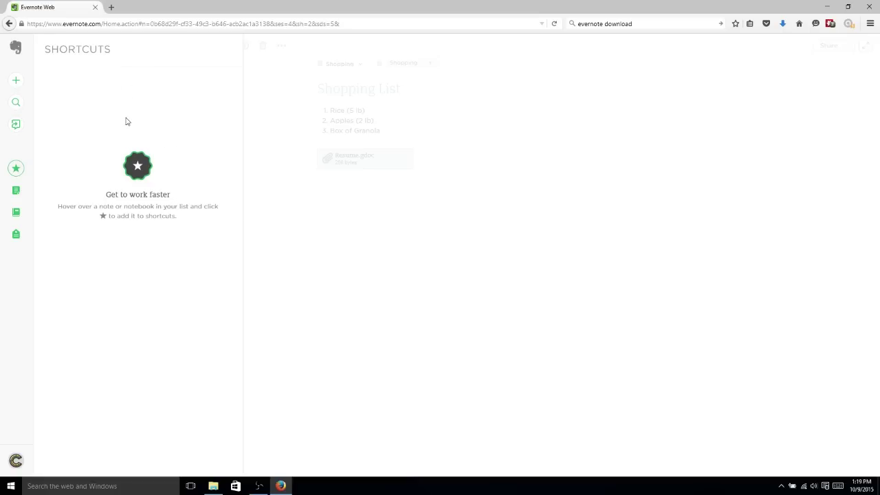
# Step: Star the Shopping List note in the notes list and view it in Shortcuts
pyautogui.click(16, 191)
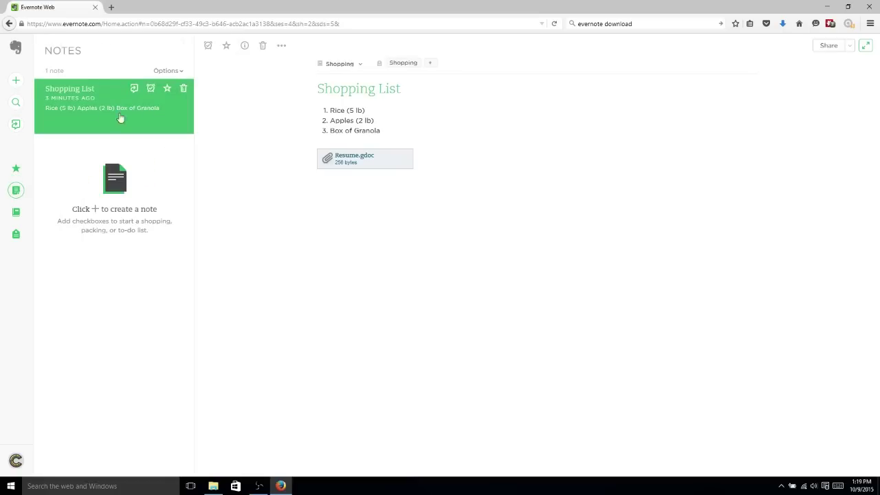
pyautogui.click(168, 91)
pyautogui.click(16, 168)
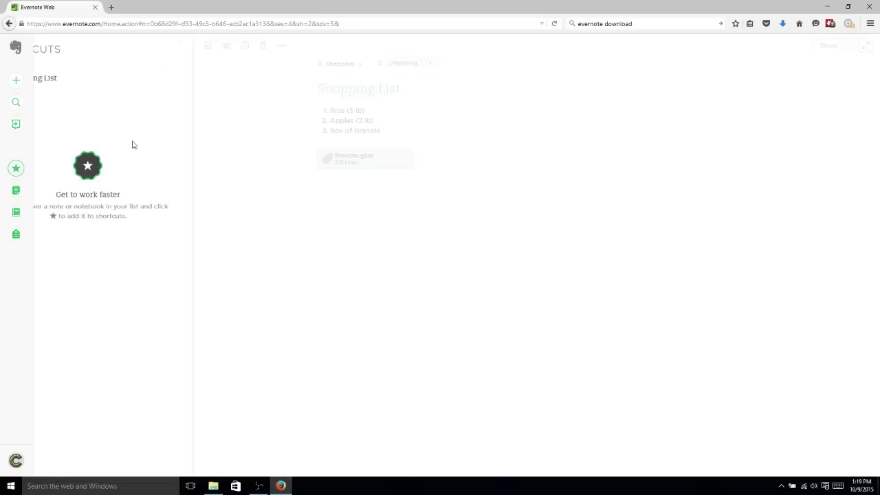